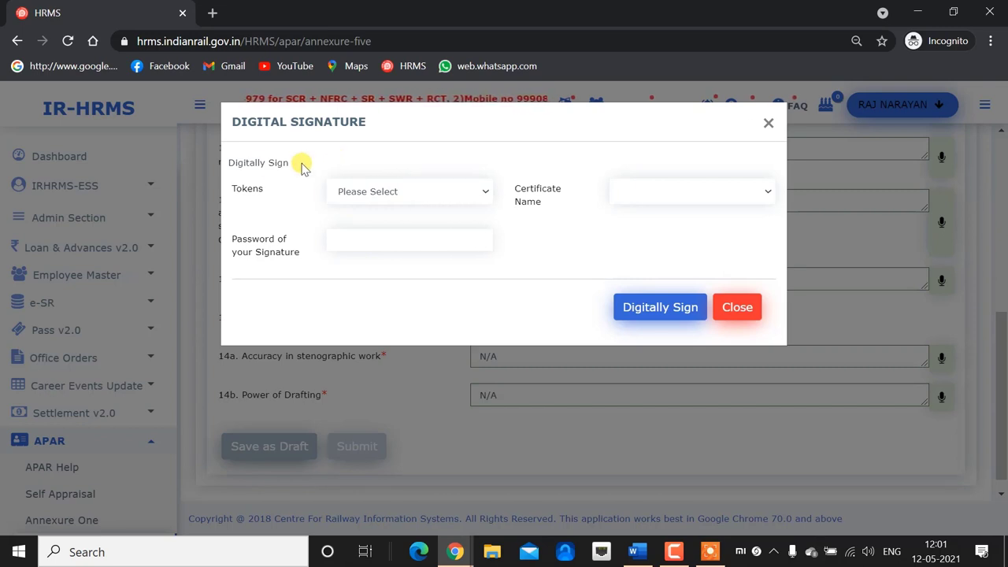
Check the Tokens list (only Microsoft Windows Store and Save as PFX/P12), leave Please Select, and close the dialog.
{"action": "left_click", "coordinate": [437, 193]}
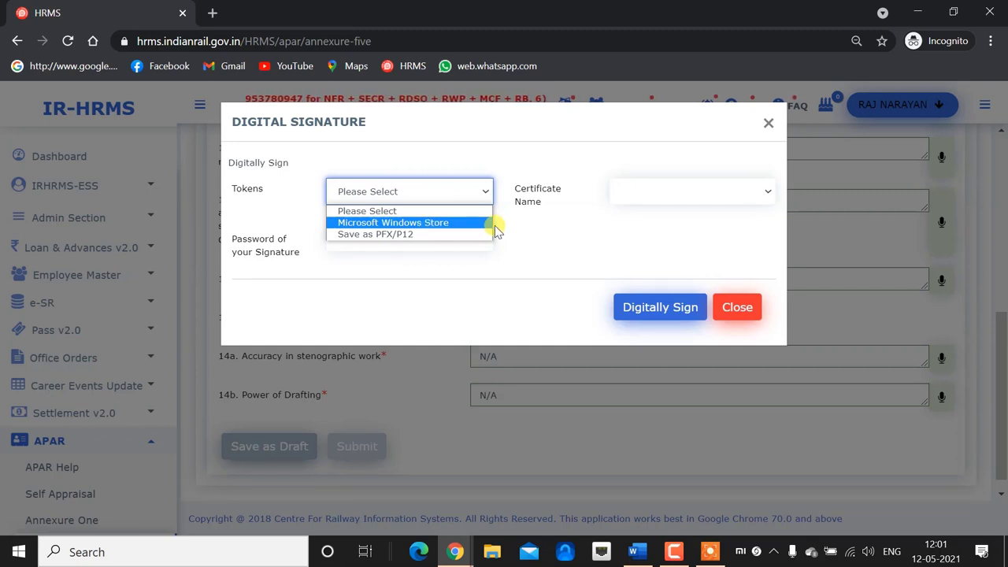
{"action": "left_click", "coordinate": [567, 218]}
{"action": "left_click", "coordinate": [425, 194]}
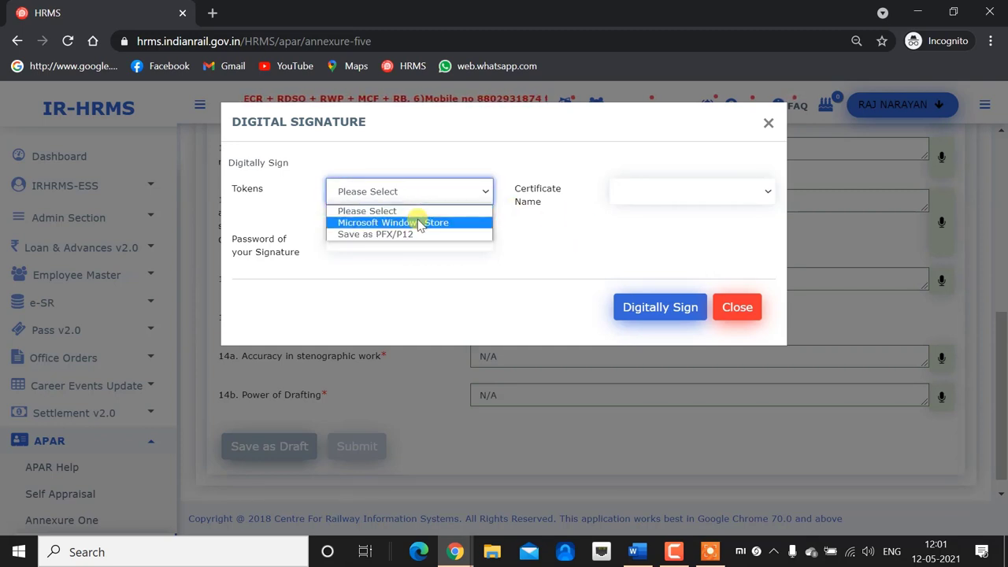
{"action": "left_click", "coordinate": [560, 232]}
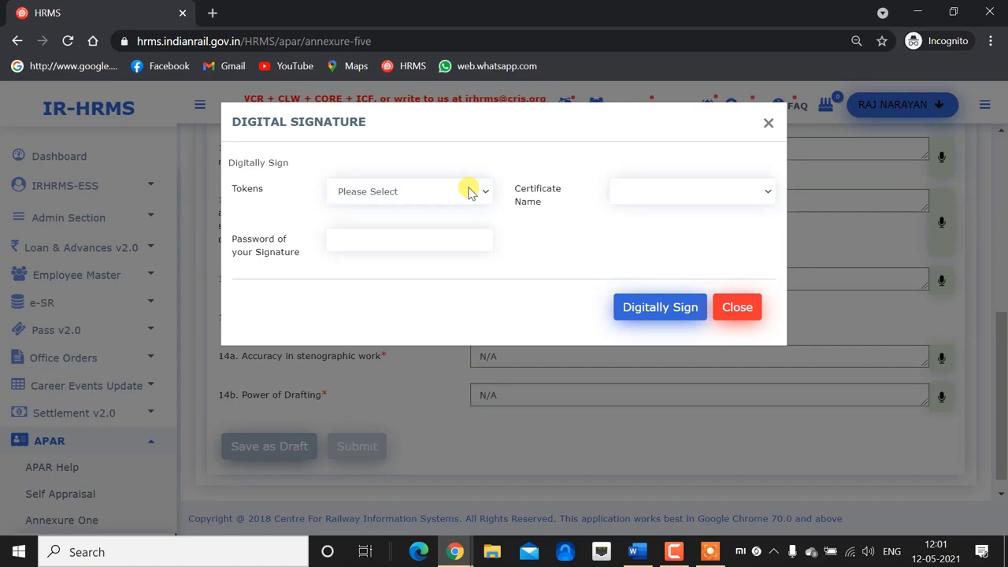
{"action": "left_click", "coordinate": [738, 309]}
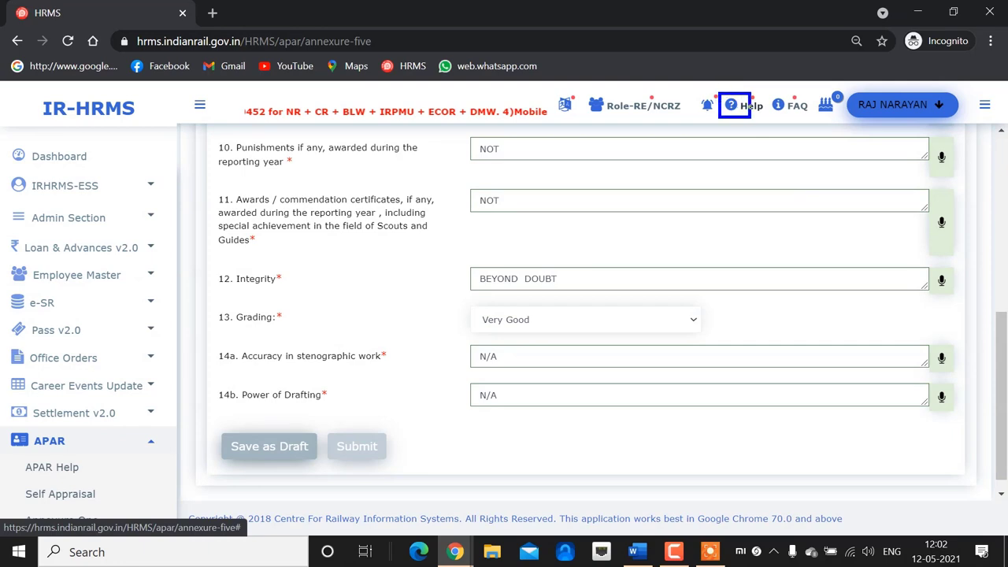
Open the DSC User Manual from Help and select its eMBridge download link.
{"action": "left_click", "coordinate": [744, 105]}
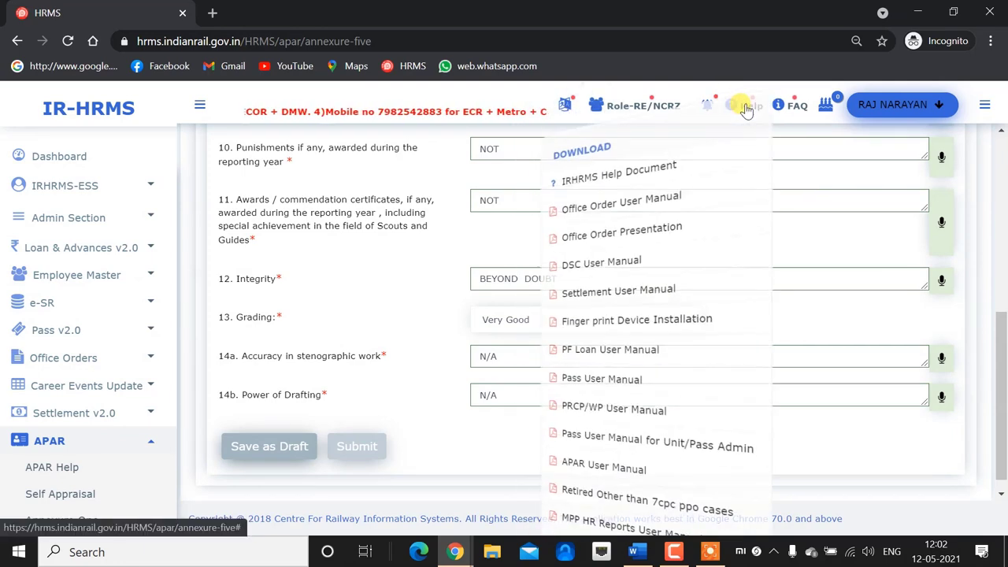
{"action": "left_click", "coordinate": [575, 265]}
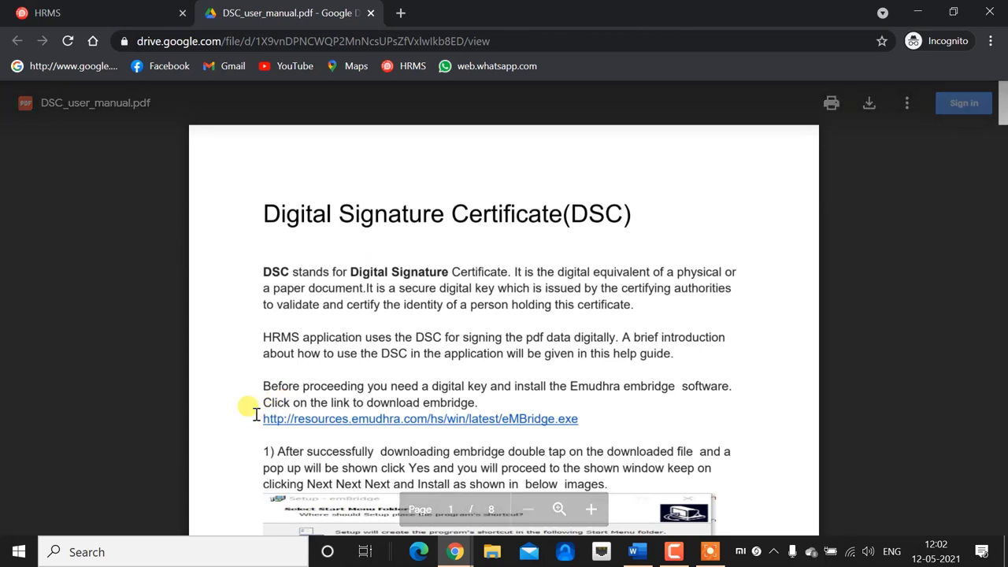
{"action": "mouse_move", "coordinate": [255, 409]}
{"action": "left_mouse_down"}
{"action": "mouse_move", "coordinate": [311, 435]}
{"action": "mouse_move", "coordinate": [589, 435]}
{"action": "left_mouse_up"}
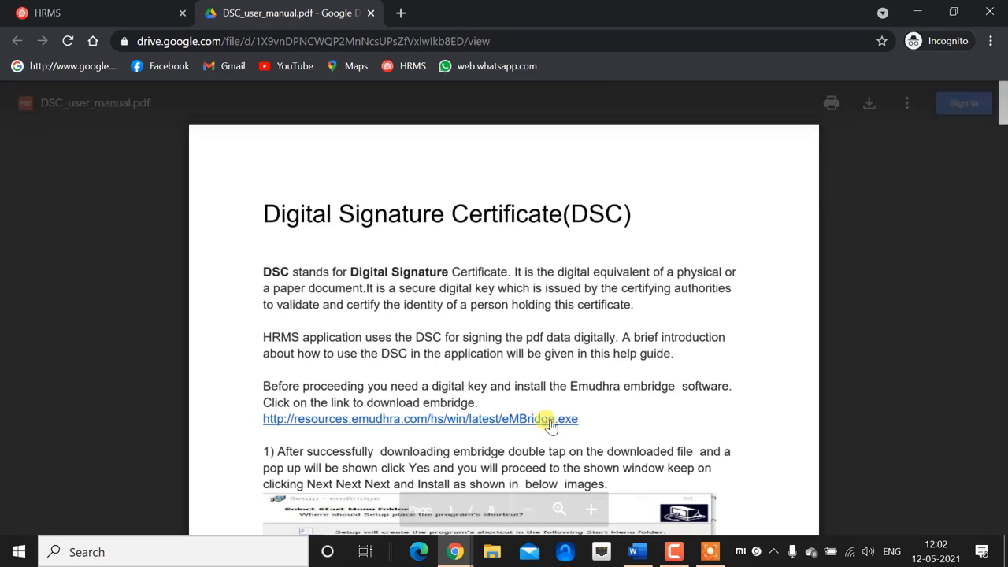
Skip the duplicate download prompt and load the copied eMBridge address in a new tab.
{"action": "left_click", "coordinate": [389, 423]}
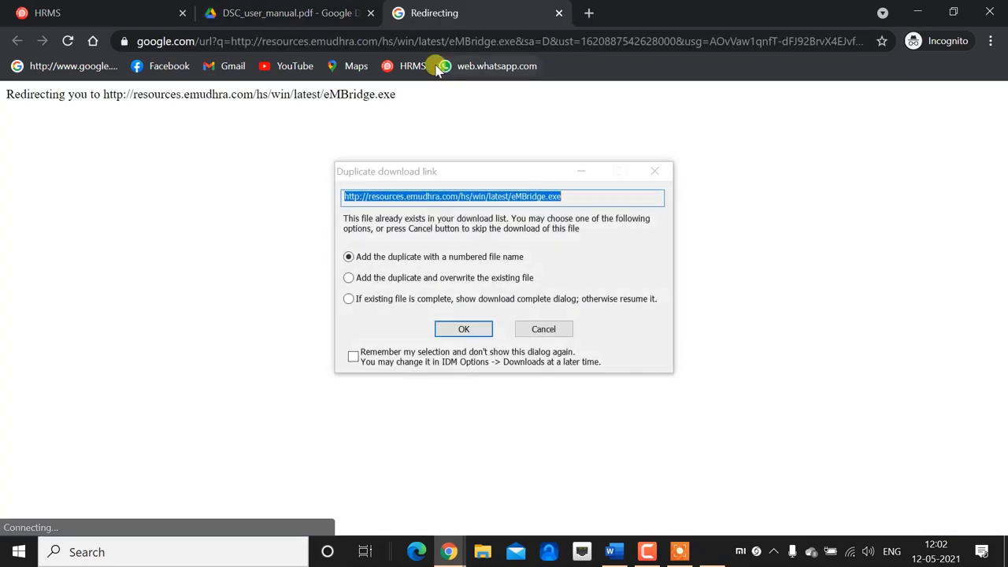
{"action": "left_click", "coordinate": [542, 331]}
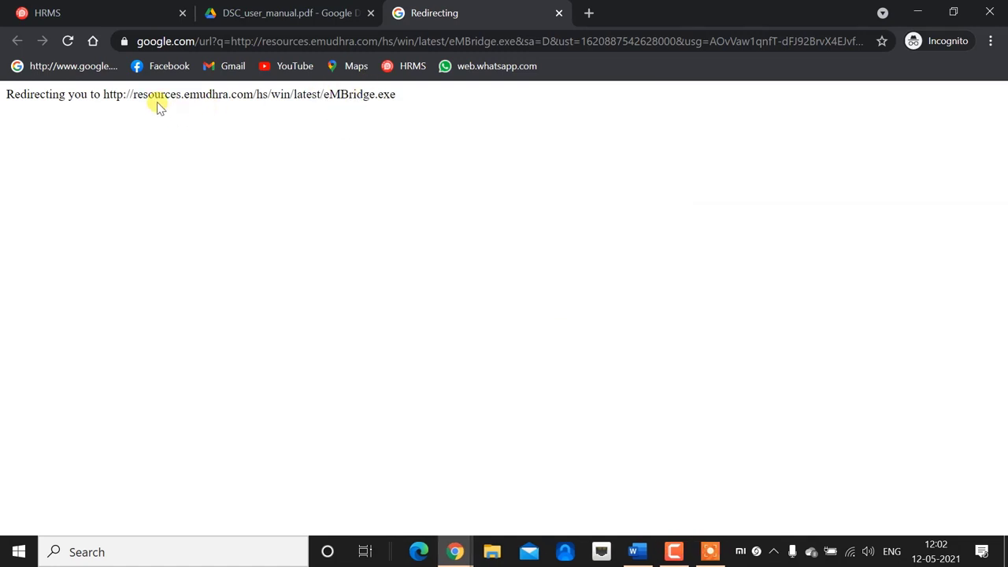
{"action": "left_click_drag", "start_coordinate": [103, 94], "coordinate": [401, 98]}
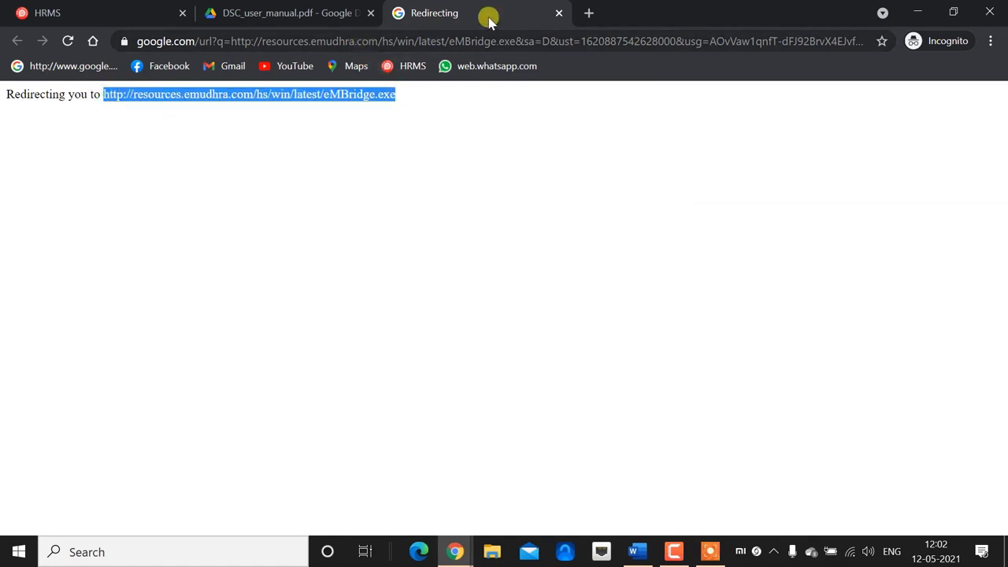
{"action": "left_click", "coordinate": [588, 13]}
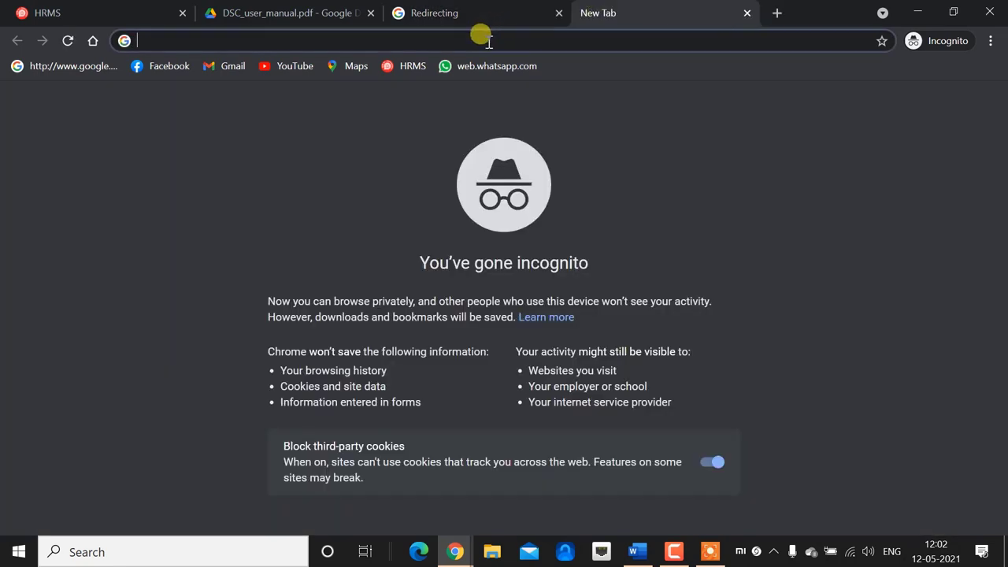
{"action": "type", "text": "http://resources.emudhra.com/hs/win/latest/eMBridge.exe"}
{"action": "left_click", "coordinate": [424, 70]}
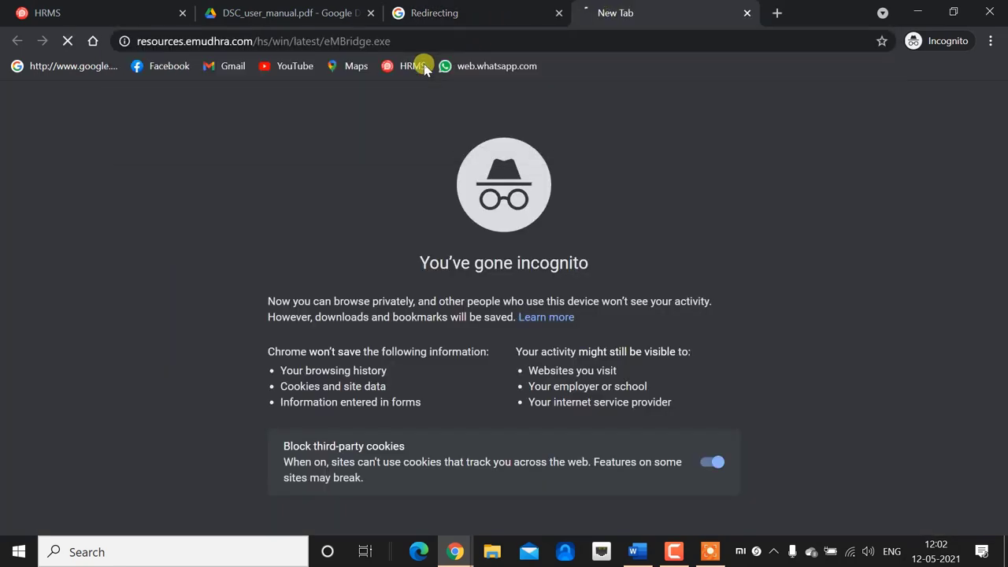
Accept the duplicate in IDM and start downloading eMBridge_4.exe.
{"action": "left_click", "coordinate": [460, 329]}
{"action": "left_click", "coordinate": [488, 341]}
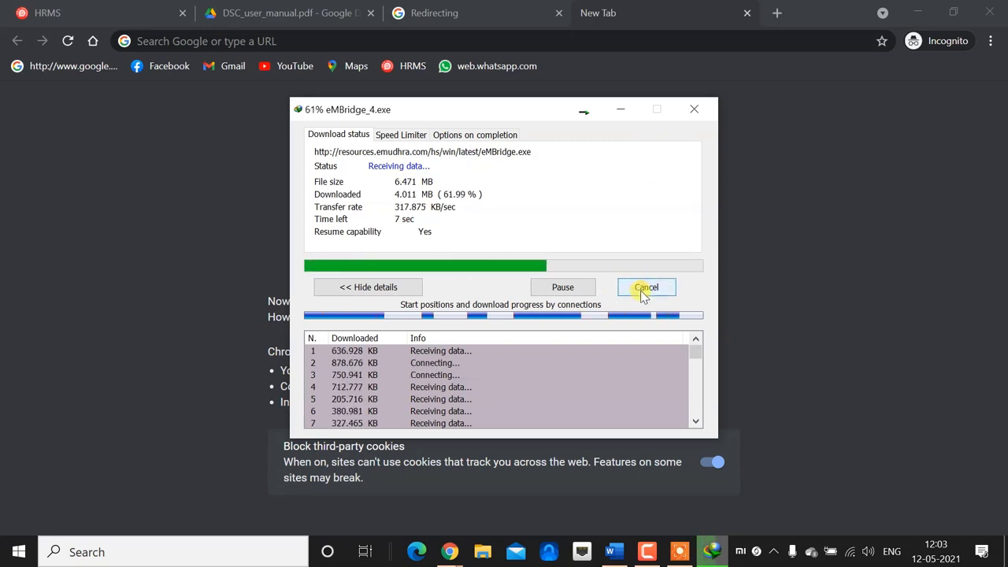
{"action": "left_click", "coordinate": [646, 288]}
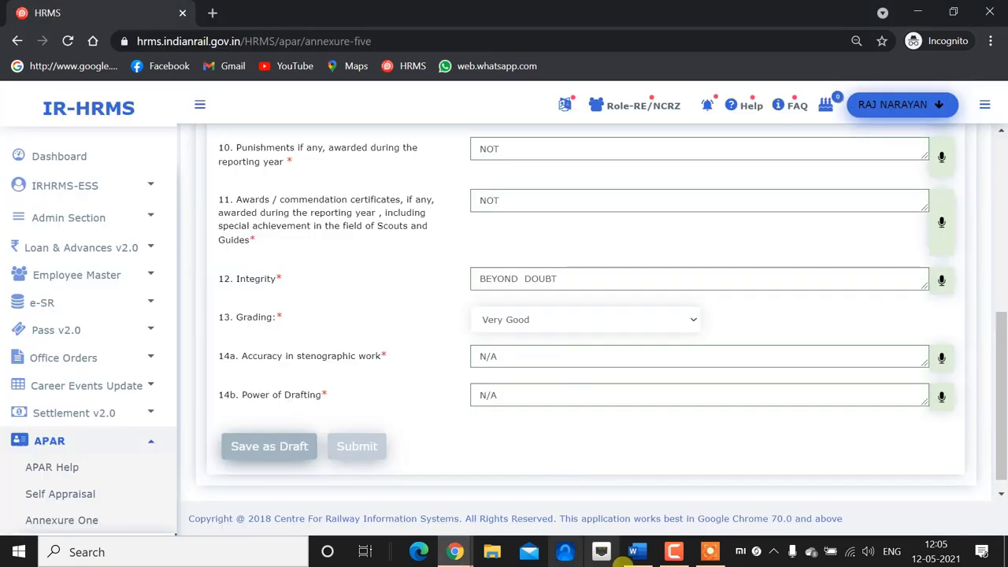
Launch emBridge via the 'em' search, refresh to confirm Service Status: Running, and close it.
{"action": "left_click", "coordinate": [917, 11]}
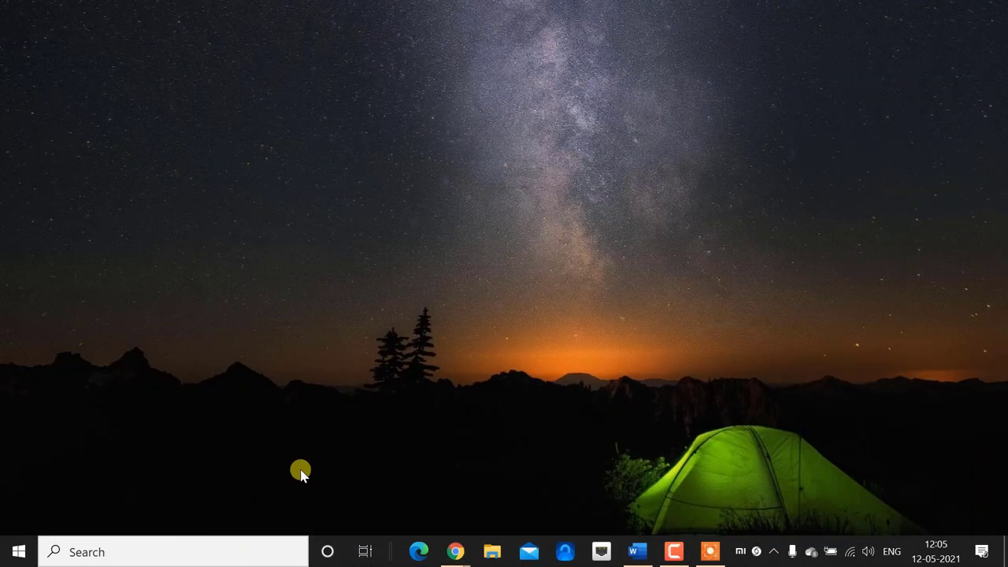
{"action": "left_click", "coordinate": [187, 553]}
{"action": "type", "text": "em"}
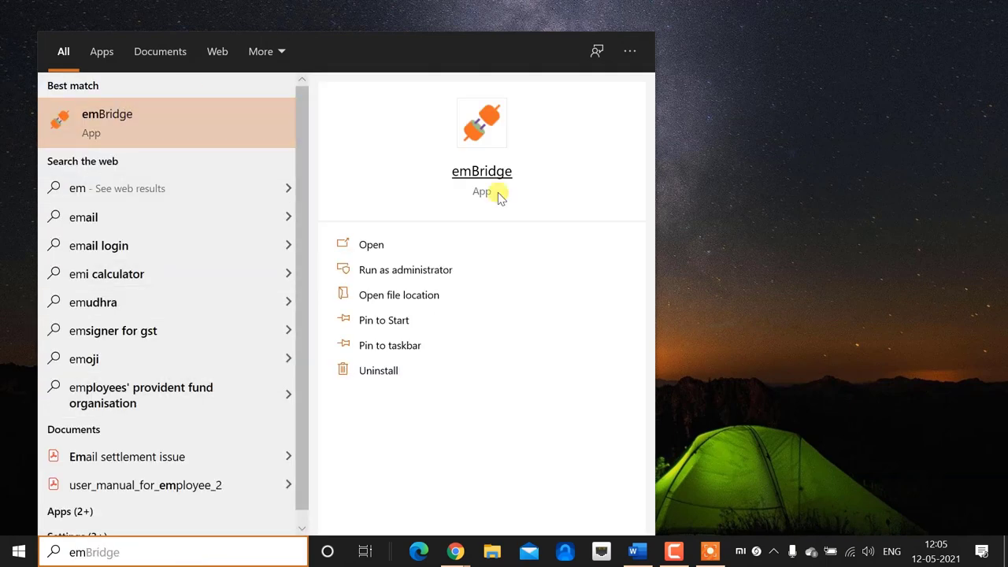
{"action": "left_click", "coordinate": [477, 174]}
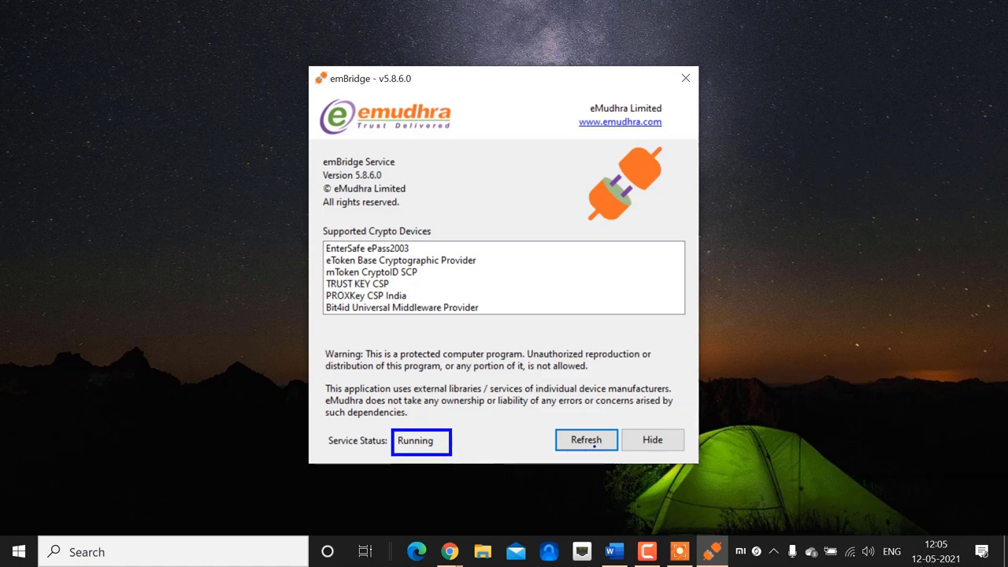
{"action": "left_click", "coordinate": [585, 439]}
{"action": "left_click", "coordinate": [686, 79]}
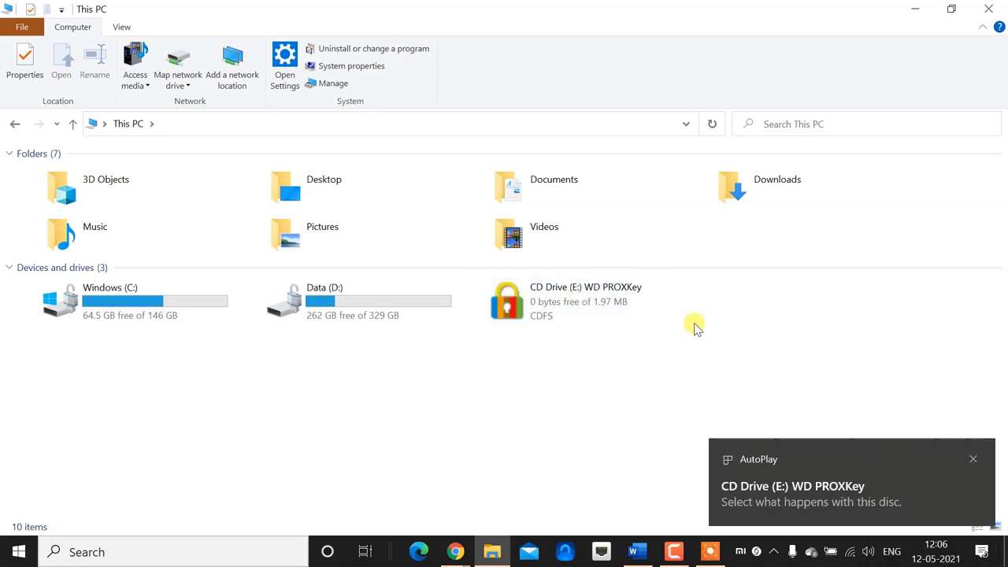
Run the installer on CD Drive (E:) WD PROXKey, approve UAC, and finish the ProxKey Token Tool setup.
{"action": "left_click", "coordinate": [976, 459]}
{"action": "double_click", "coordinate": [599, 302]}
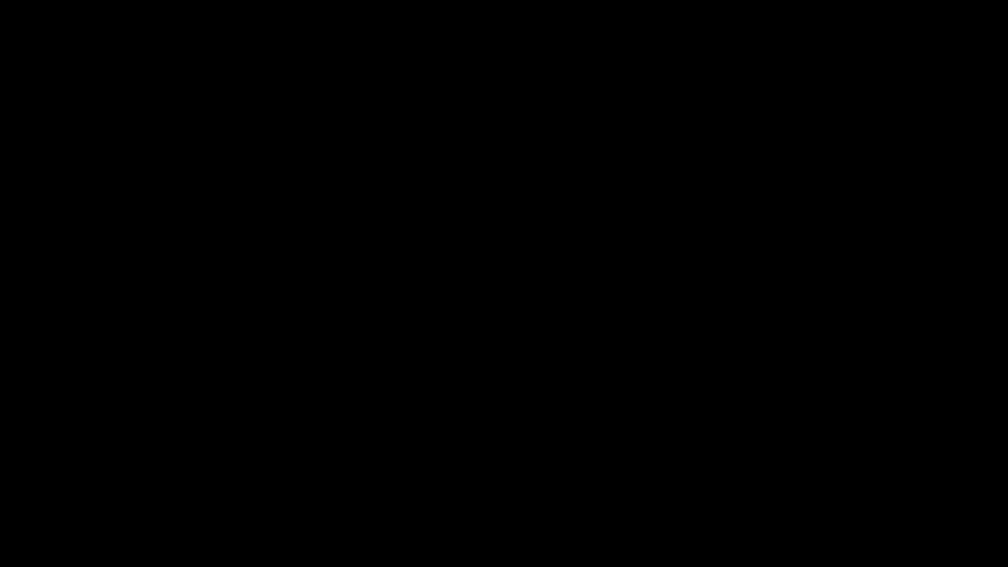
{"action": "left_click", "coordinate": [497, 334]}
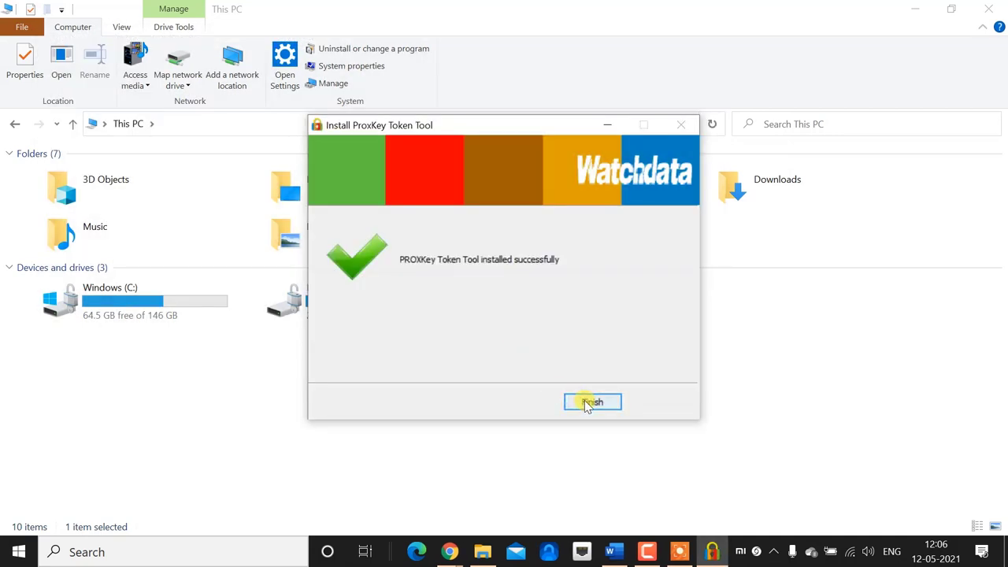
{"action": "left_click", "coordinate": [590, 402]}
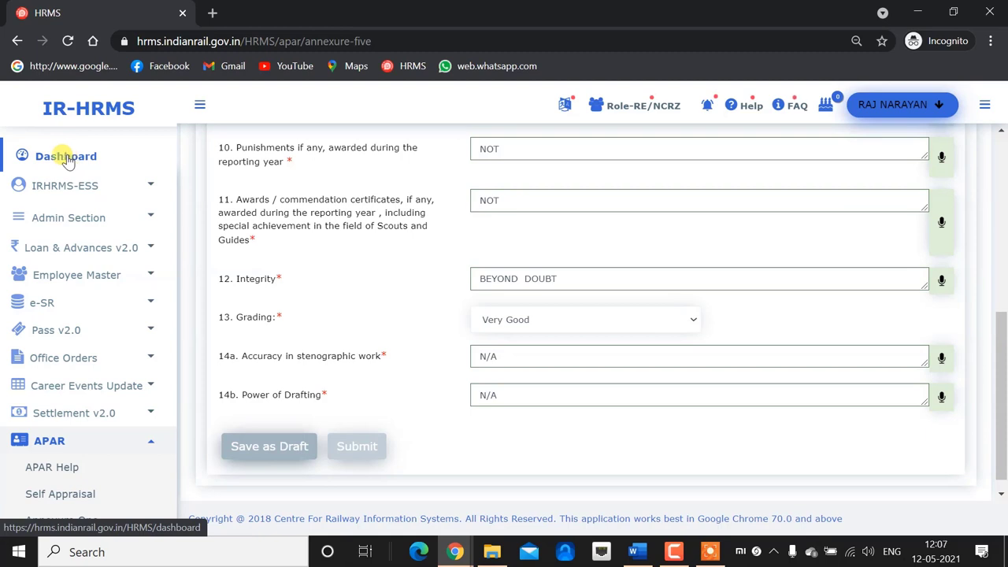
Go from the Dashboard to the APAR Annexure Five form.
{"action": "left_click", "coordinate": [29, 142]}
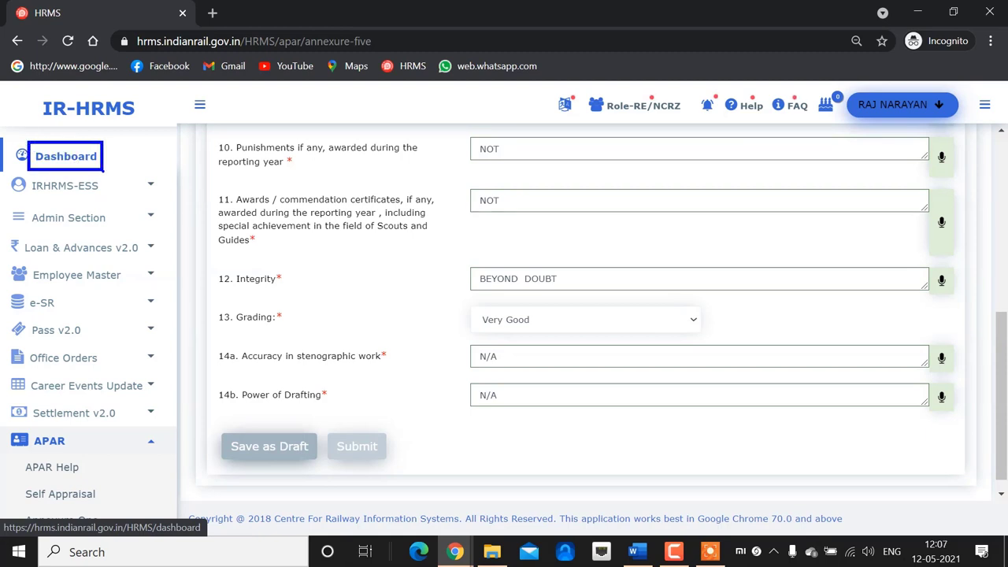
{"action": "left_click", "coordinate": [66, 156]}
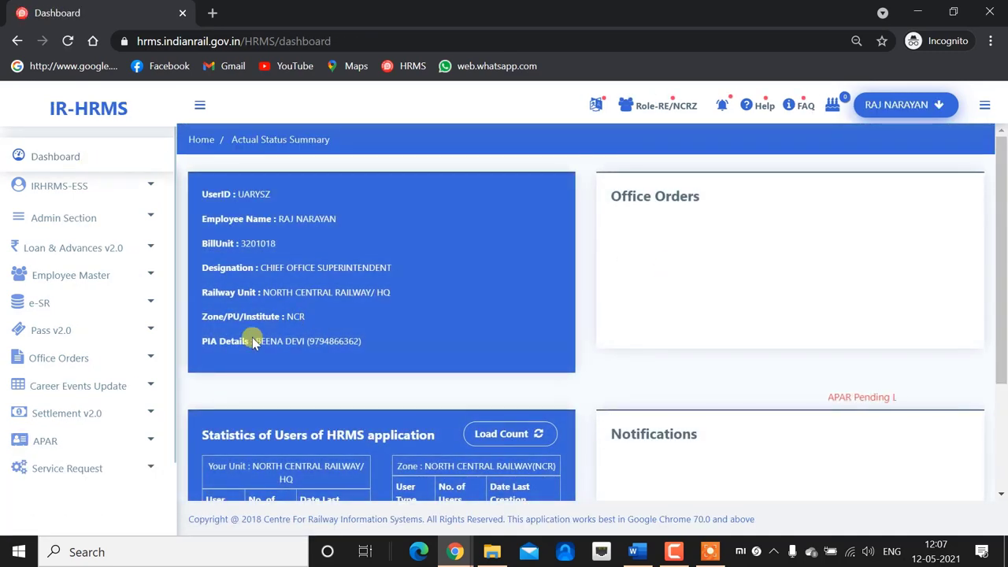
{"action": "left_click", "coordinate": [87, 384]}
{"action": "scroll", "coordinate": [87, 383], "scroll_direction": "down", "scroll_amount": 2}
{"action": "left_click", "coordinate": [71, 355]}
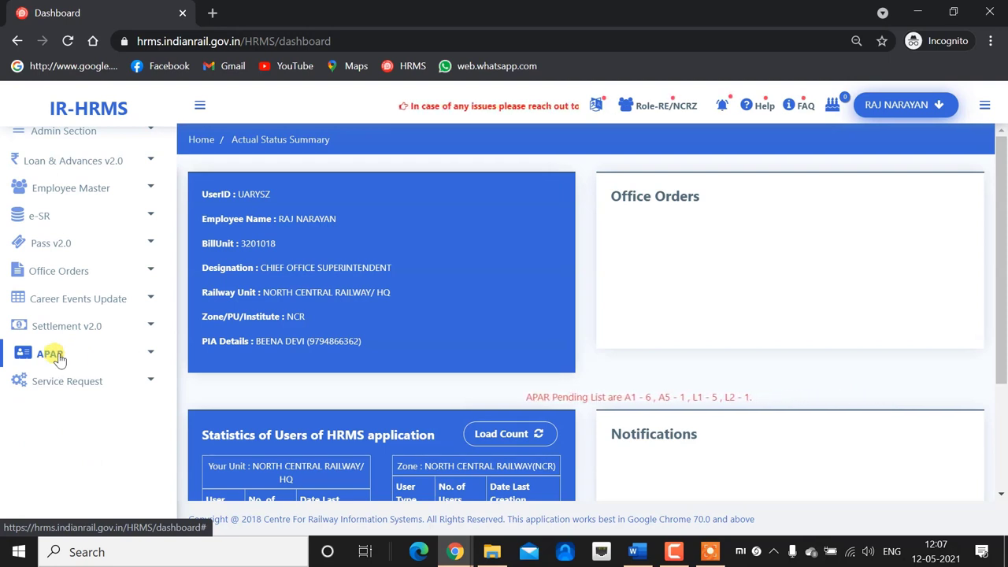
{"action": "left_click", "coordinate": [47, 354]}
{"action": "scroll", "coordinate": [75, 394], "scroll_direction": "down", "scroll_amount": 2}
{"action": "left_click", "coordinate": [56, 319]}
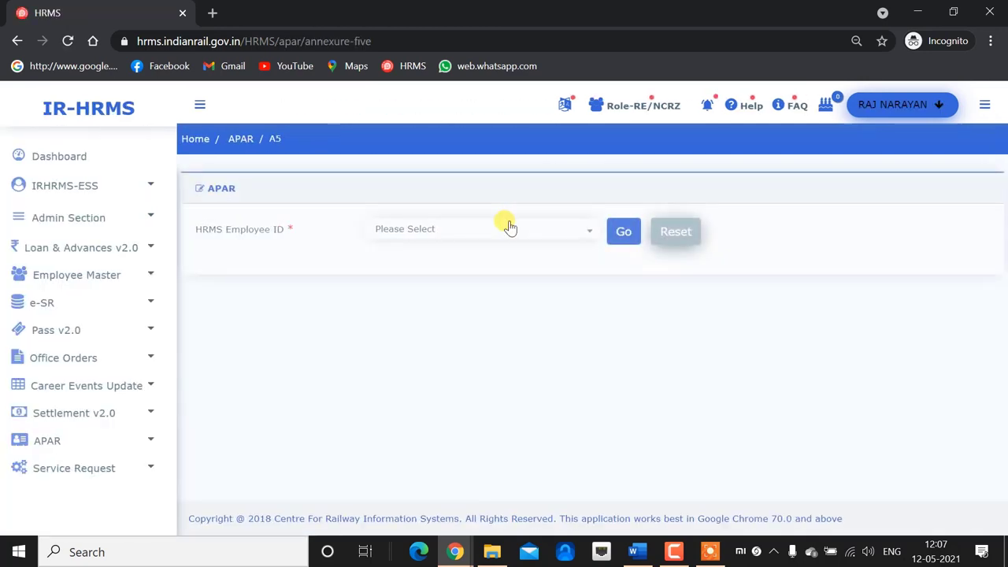
Choose the employee, open Assessment by reporting officer, and submit the form with Yes.
{"action": "left_click", "coordinate": [509, 227]}
{"action": "left_click", "coordinate": [478, 295]}
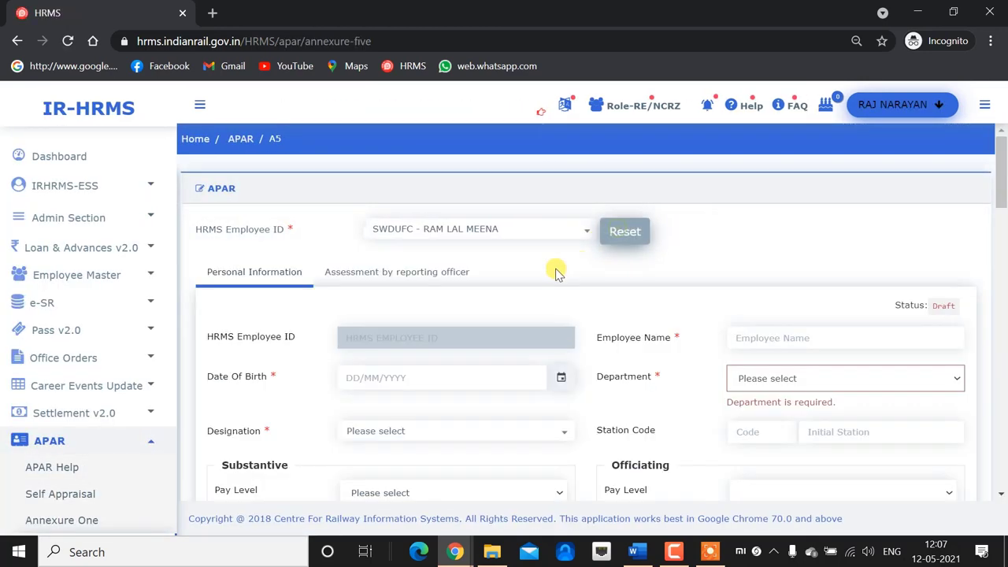
{"action": "left_click", "coordinate": [398, 272]}
{"action": "scroll", "coordinate": [590, 292], "scroll_direction": "down", "scroll_amount": 3}
{"action": "scroll", "coordinate": [432, 307], "scroll_direction": "up", "scroll_amount": 2}
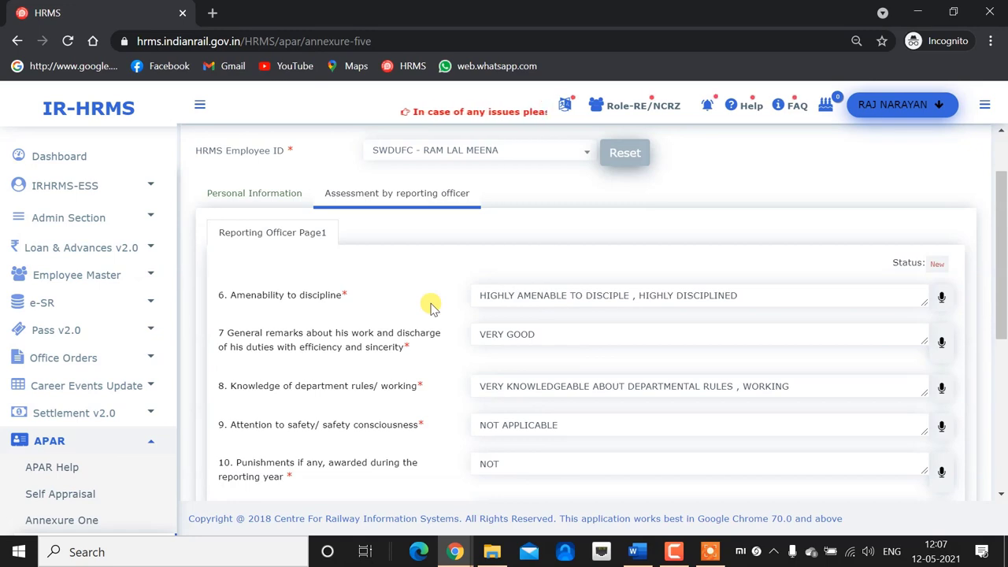
{"action": "scroll", "coordinate": [431, 307], "scroll_direction": "down", "scroll_amount": 5}
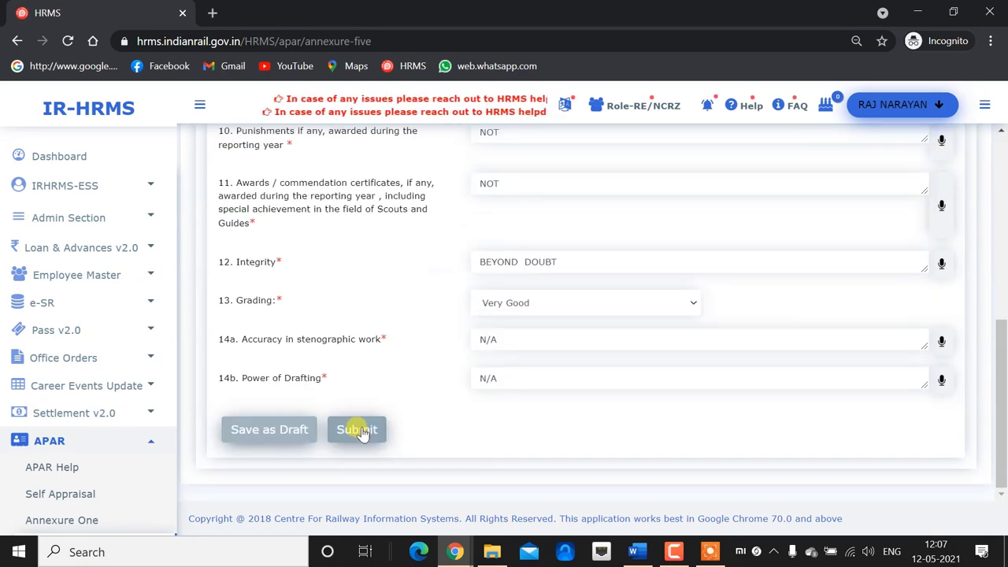
{"action": "left_click", "coordinate": [356, 429]}
{"action": "left_click", "coordinate": [633, 179]}
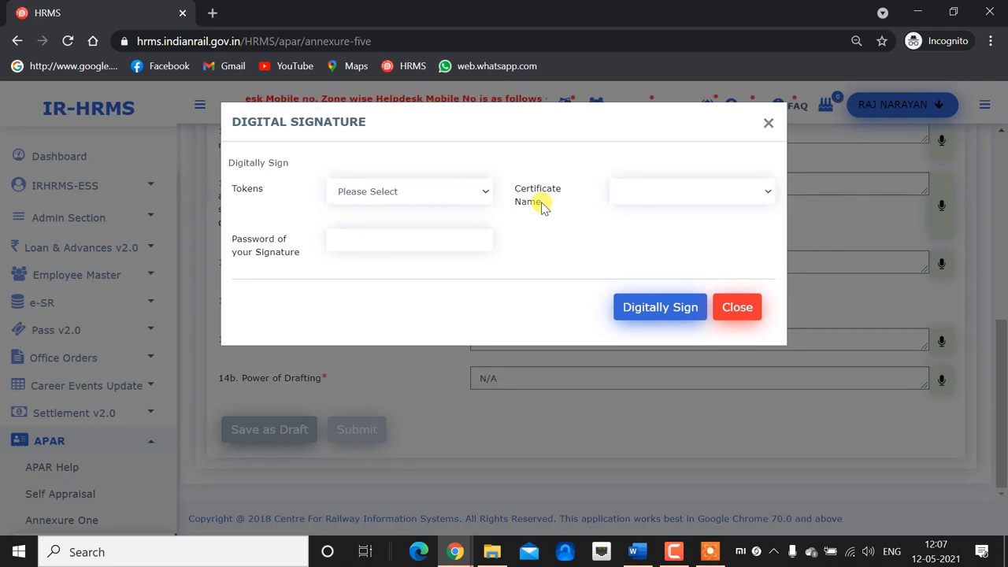
Sign with the PROXKey CSP India V2.0 token, the signer's certificate and the token PIN.
{"action": "left_click", "coordinate": [457, 194]}
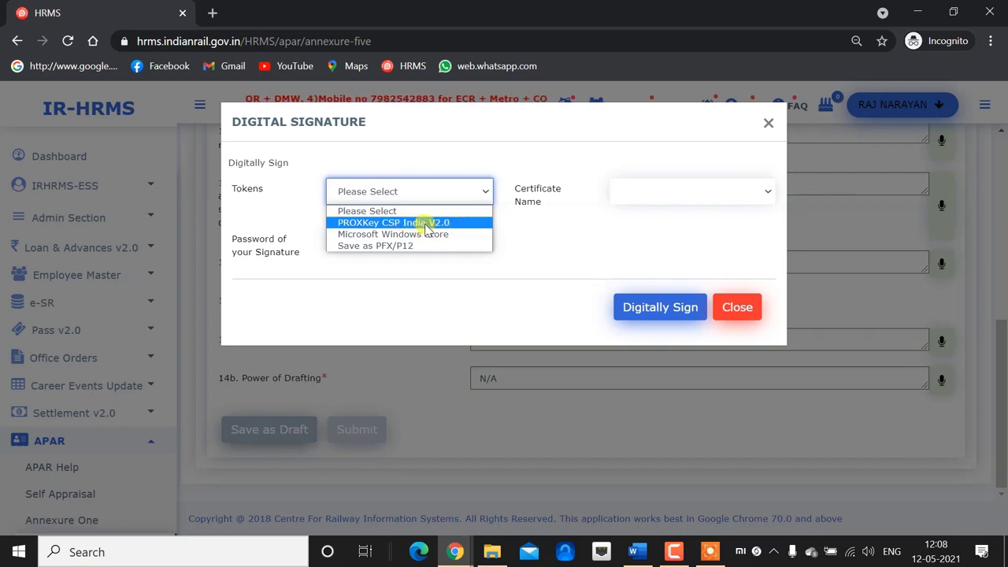
{"action": "left_click", "coordinate": [415, 223]}
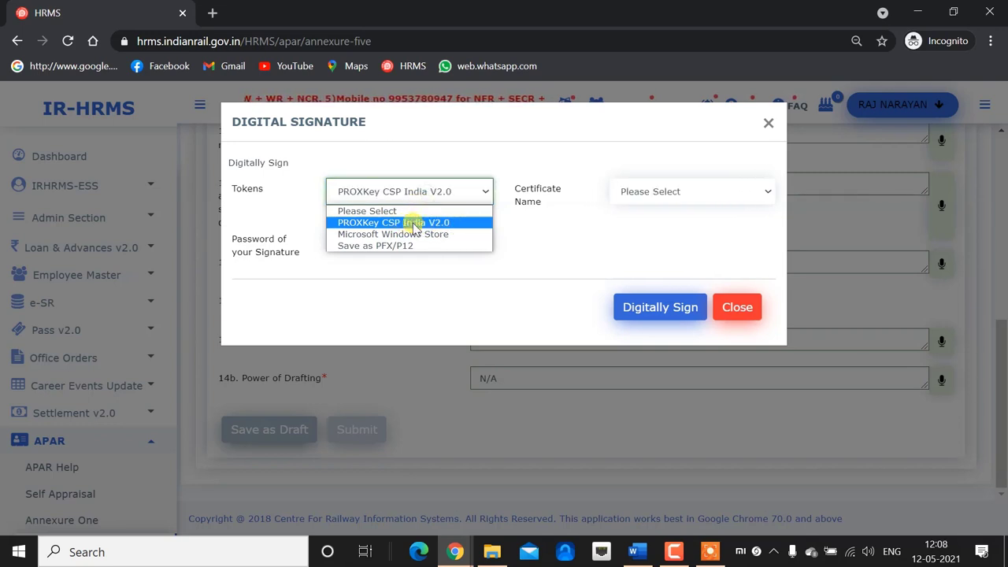
{"action": "left_click", "coordinate": [412, 223]}
{"action": "left_click", "coordinate": [690, 193]}
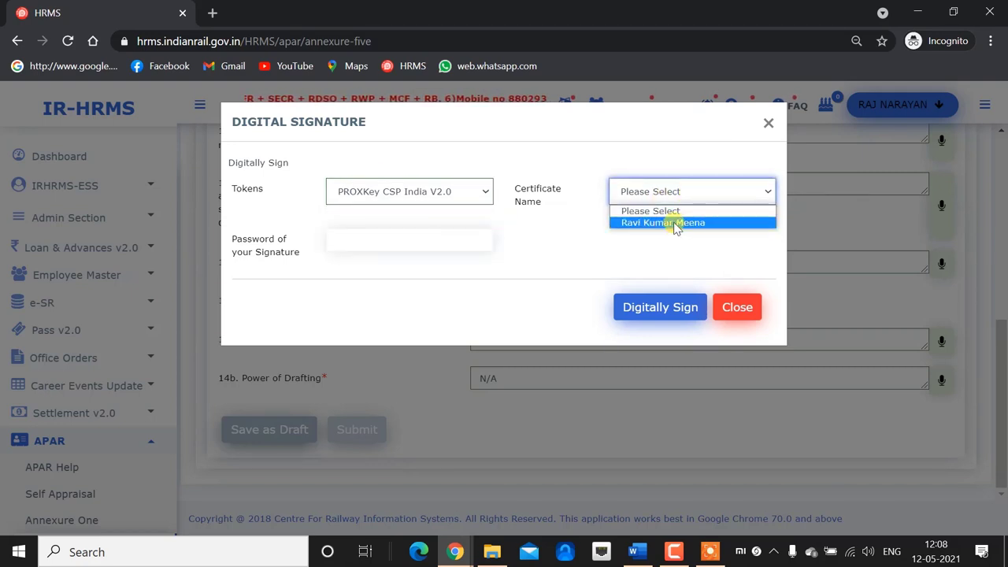
{"action": "left_click", "coordinate": [674, 225]}
{"action": "left_click", "coordinate": [403, 241]}
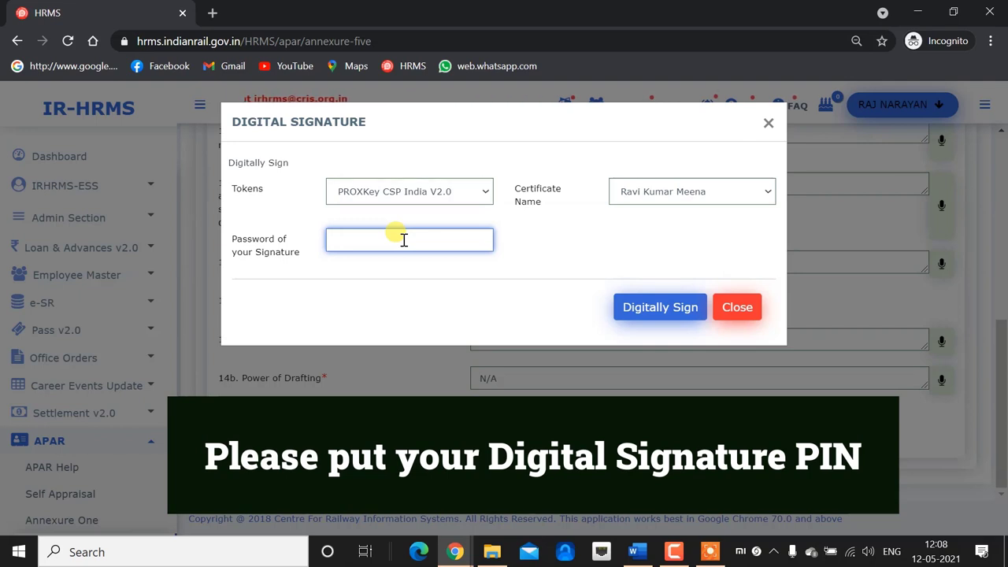
{"action": "type", "text": "12345678"}
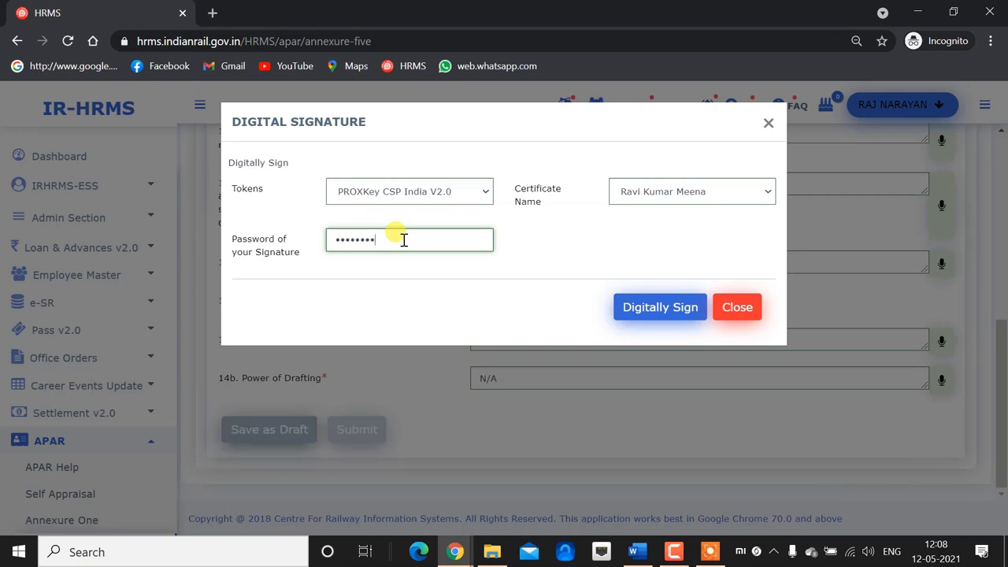
{"action": "left_click", "coordinate": [657, 313]}
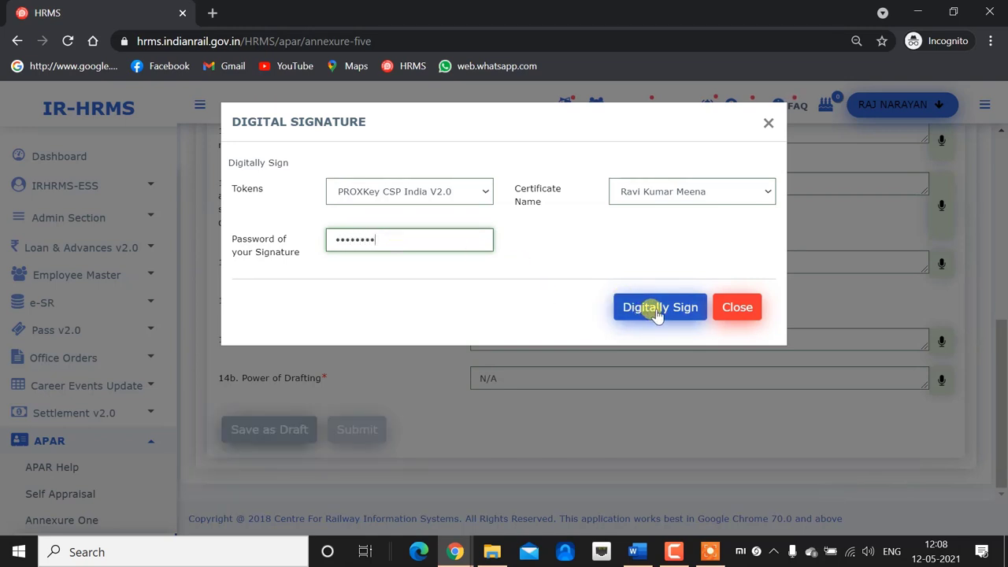